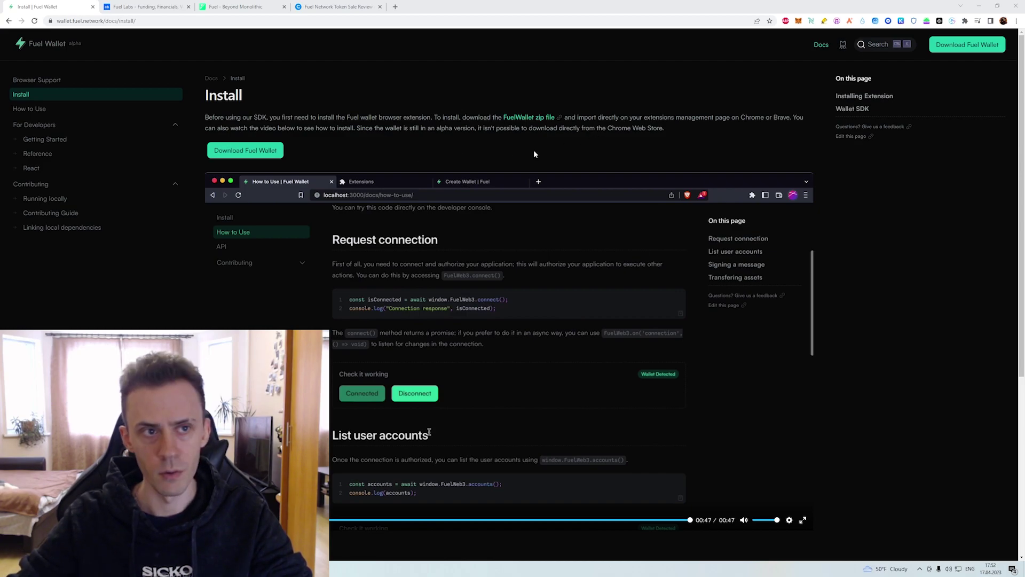
- Download the Fuel Wallet zip, enable Chrome developer mode, and drop the zip in to install it
left_click(245, 150)
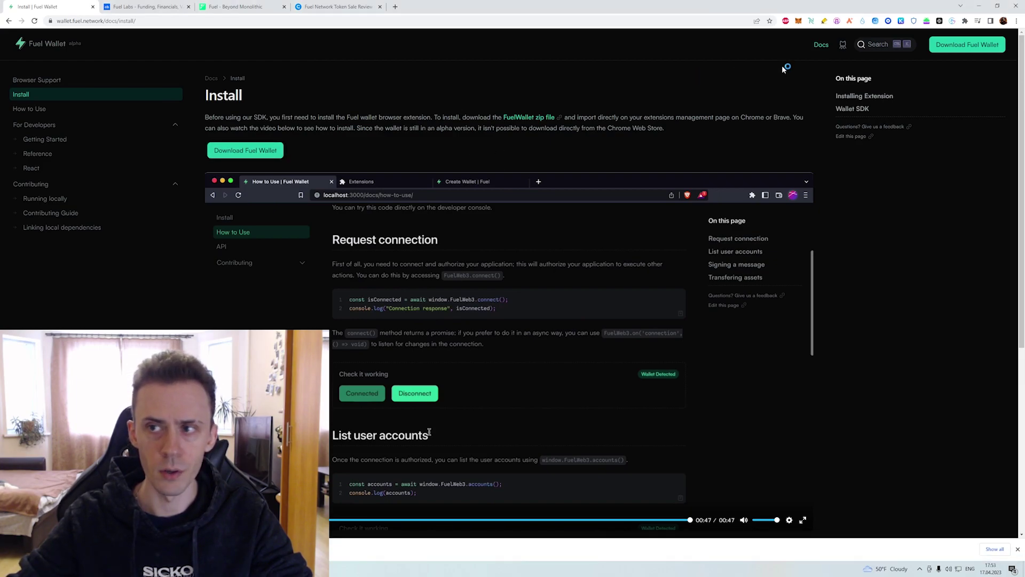
left_click(966, 21)
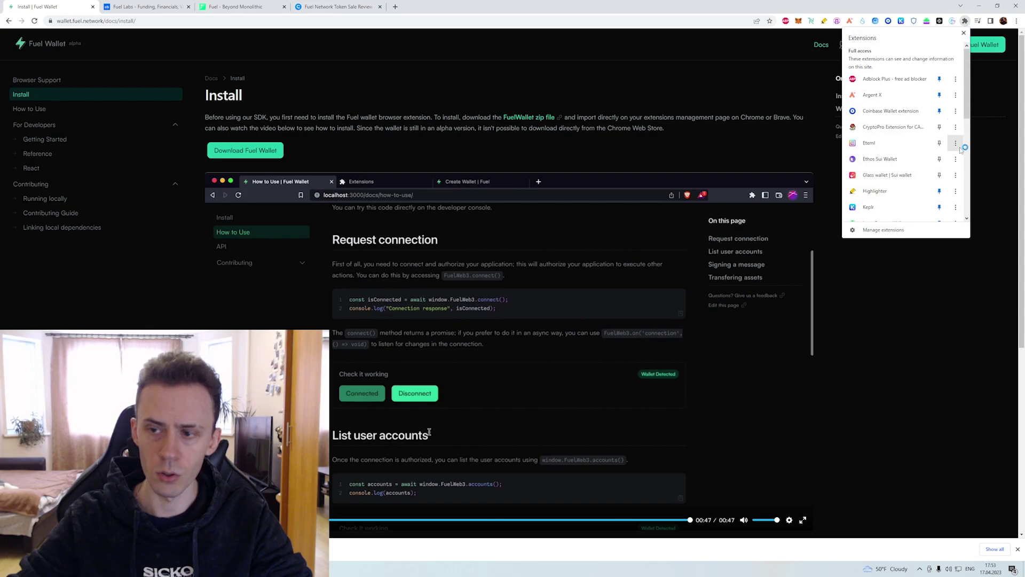
scroll(908, 160, "down", 1)
left_click(895, 235)
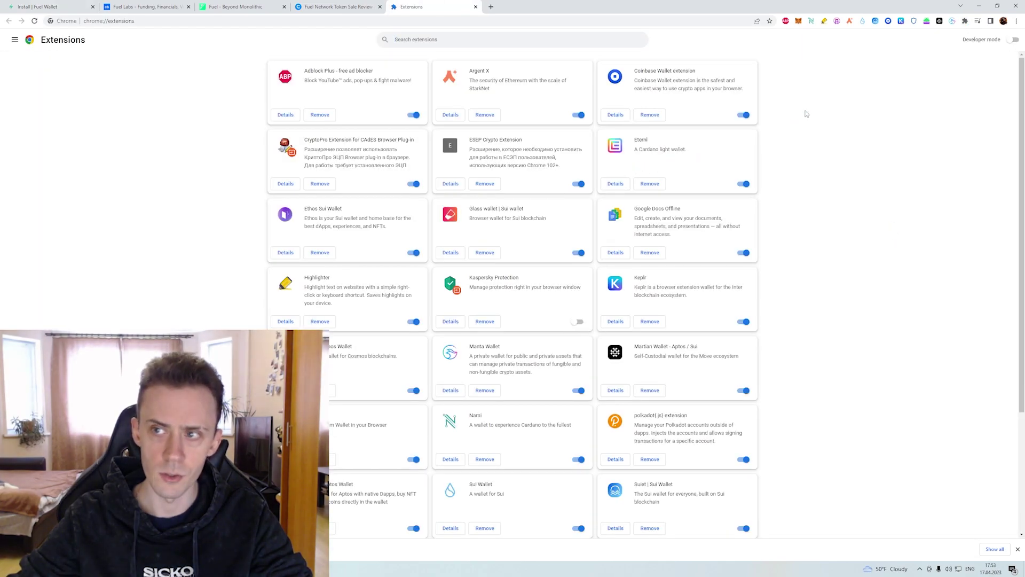
left_click(1016, 42)
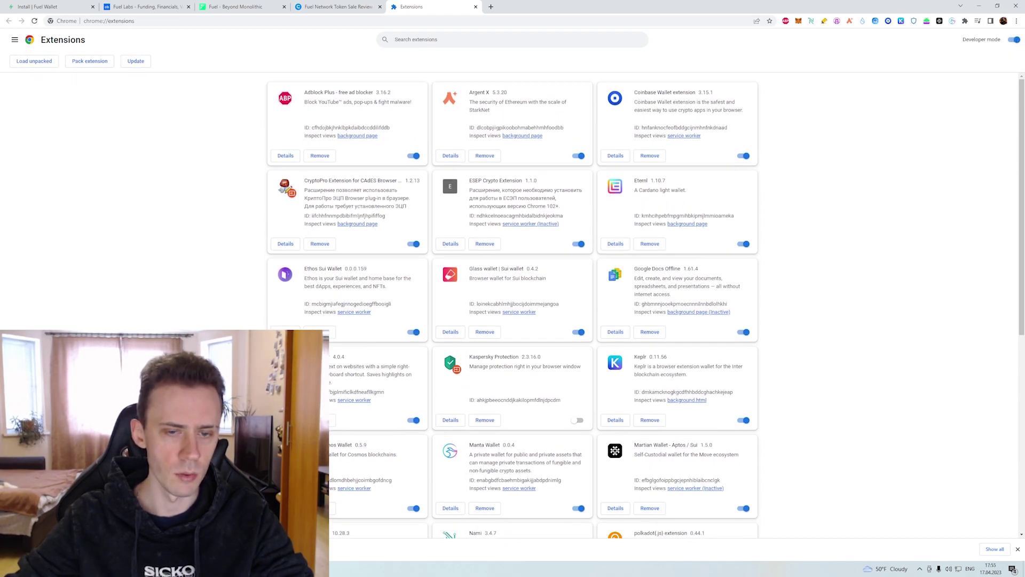
left_click_drag(69, 549, 514, 282)
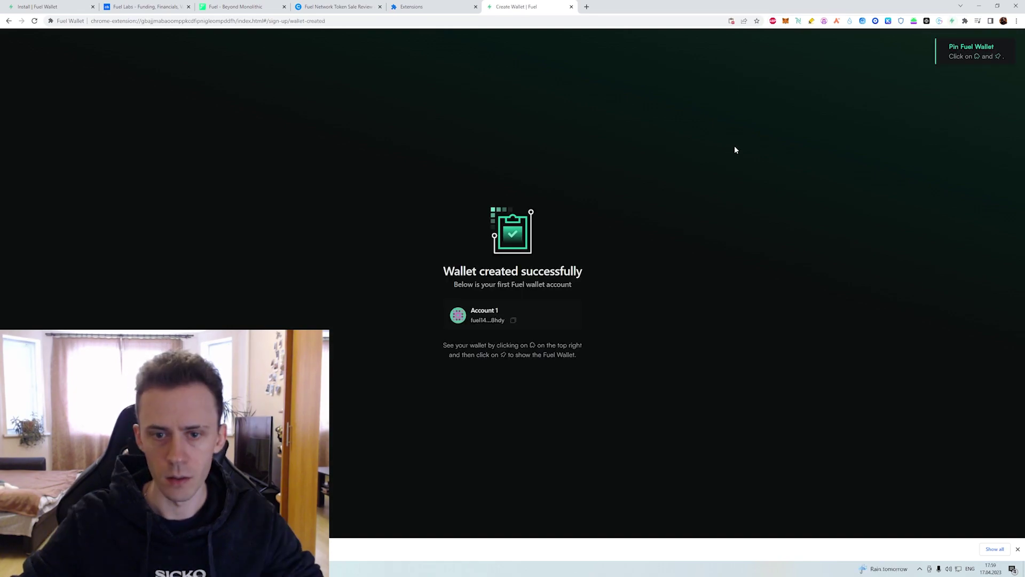
- Check the new wallet's 0.000 ETH balance, then follow its faucet link
left_click(952, 20)
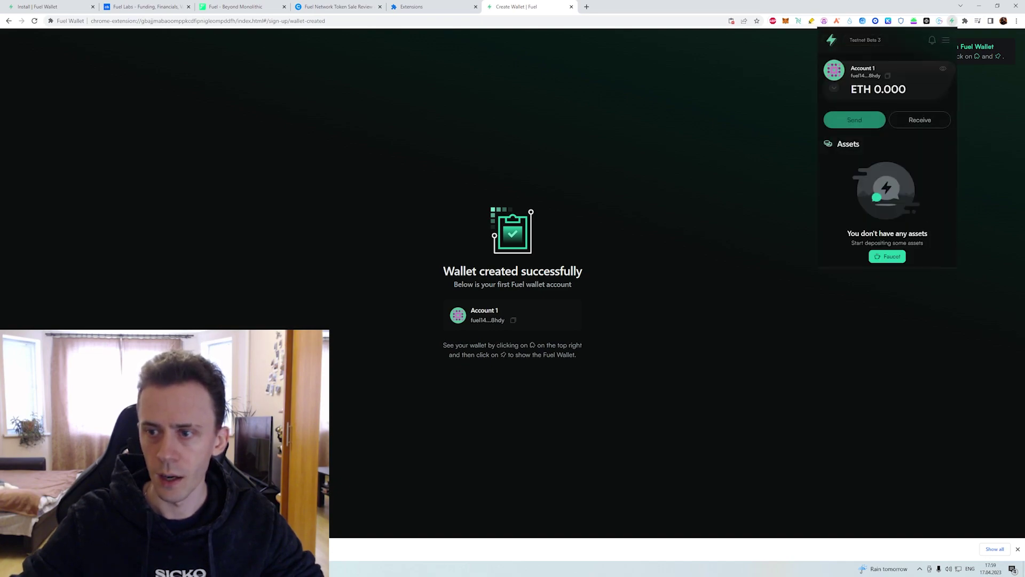
left_click(887, 256)
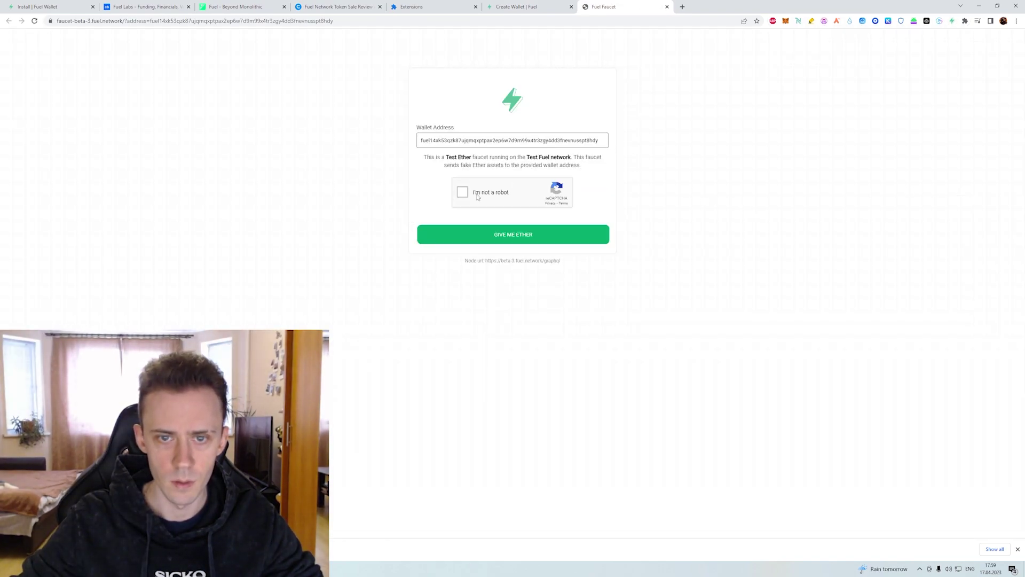
- Request 0.500 test ETH from the Fuel Faucet for the new wallet's address
left_click(545, 233)
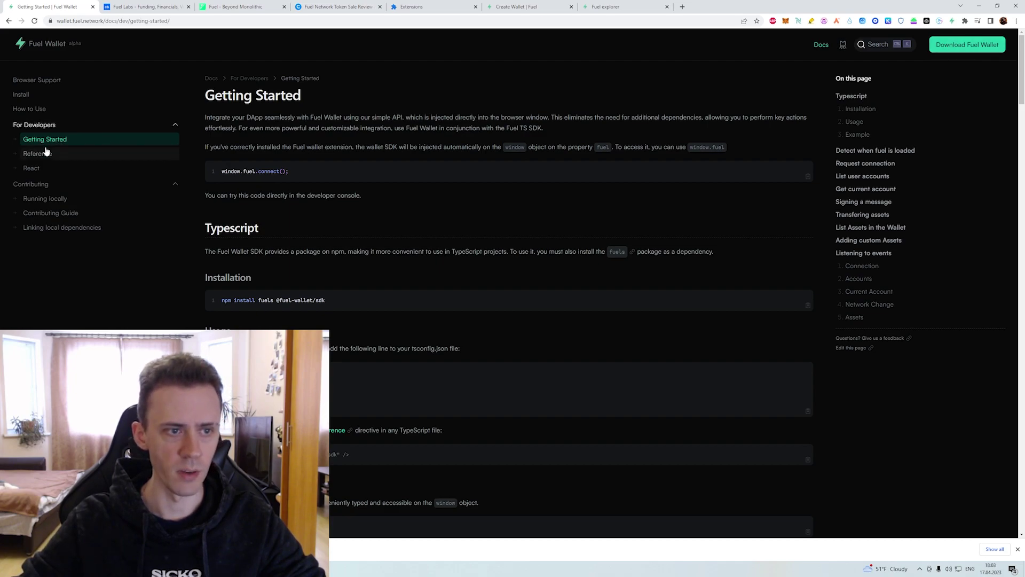
- Connect Account 1 of the Fuel Wallet to the Getting Started docs demo
scroll(611, 155, "down", 15)
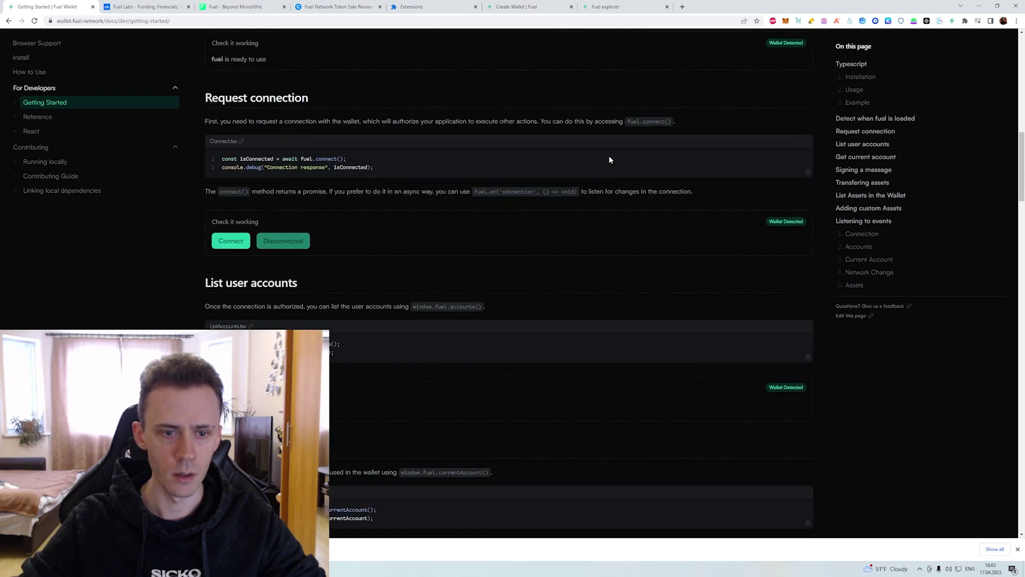
left_click(233, 243)
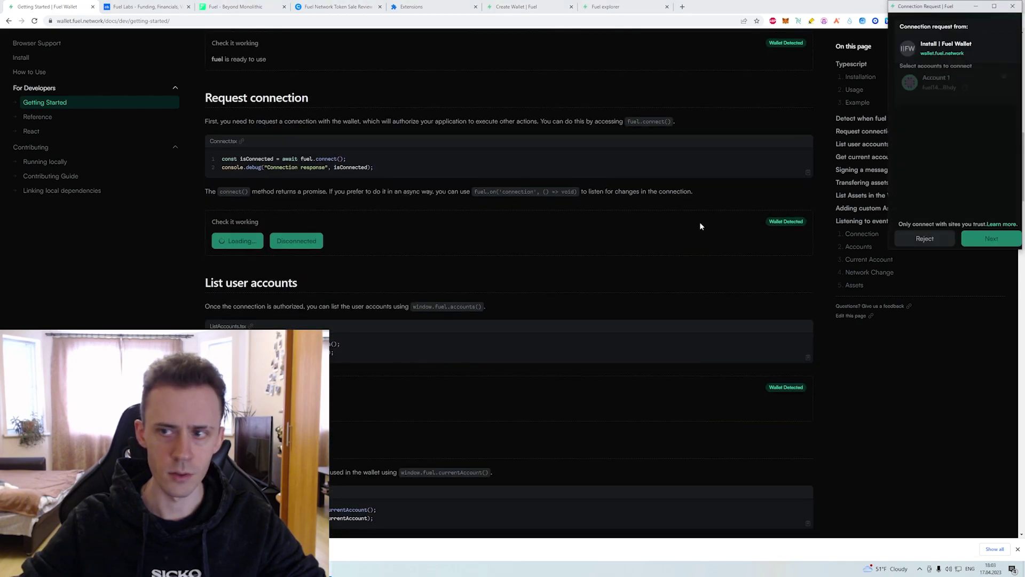
left_click(987, 235)
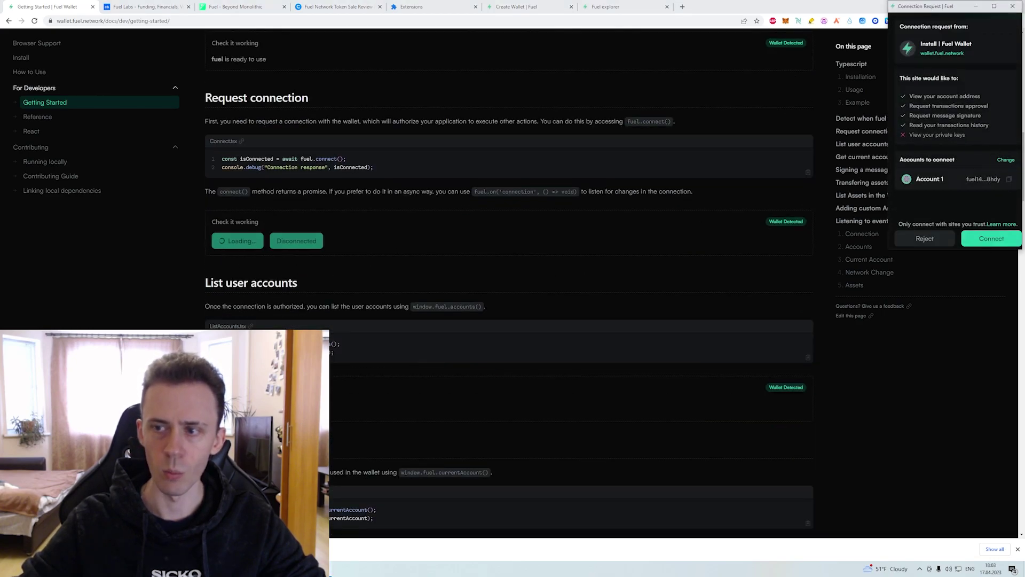
left_click(991, 238)
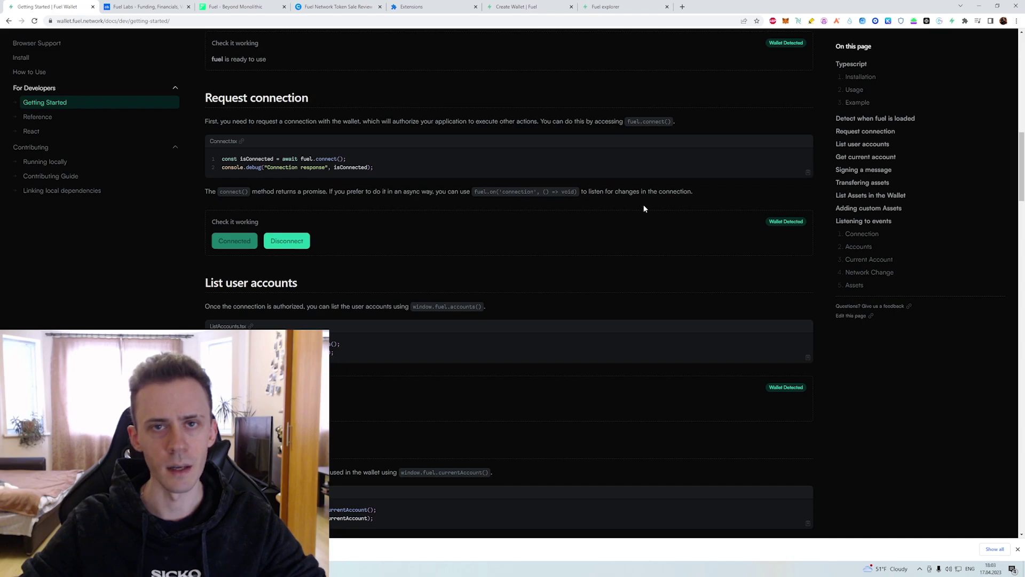
- Disconnect the wallet from the docs demo and reconnect Account 1
scroll(644, 209, "down", 2)
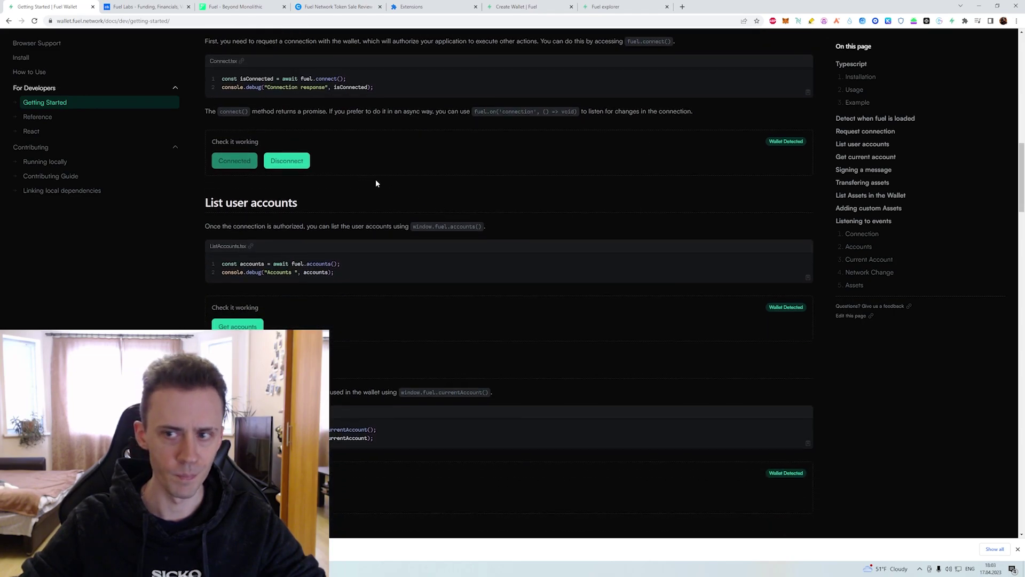
left_click(279, 161)
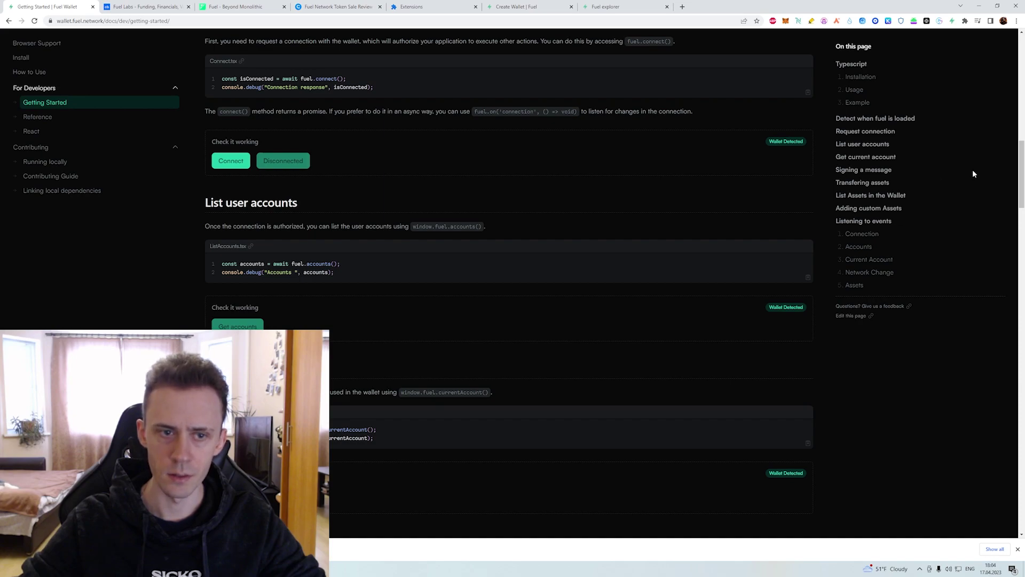
left_click(231, 160)
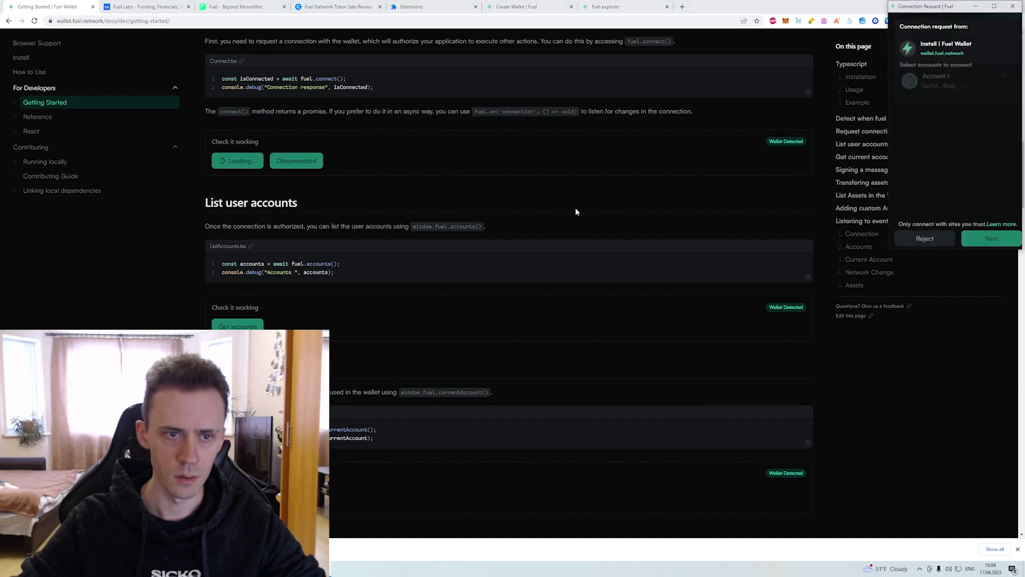
left_click(994, 238)
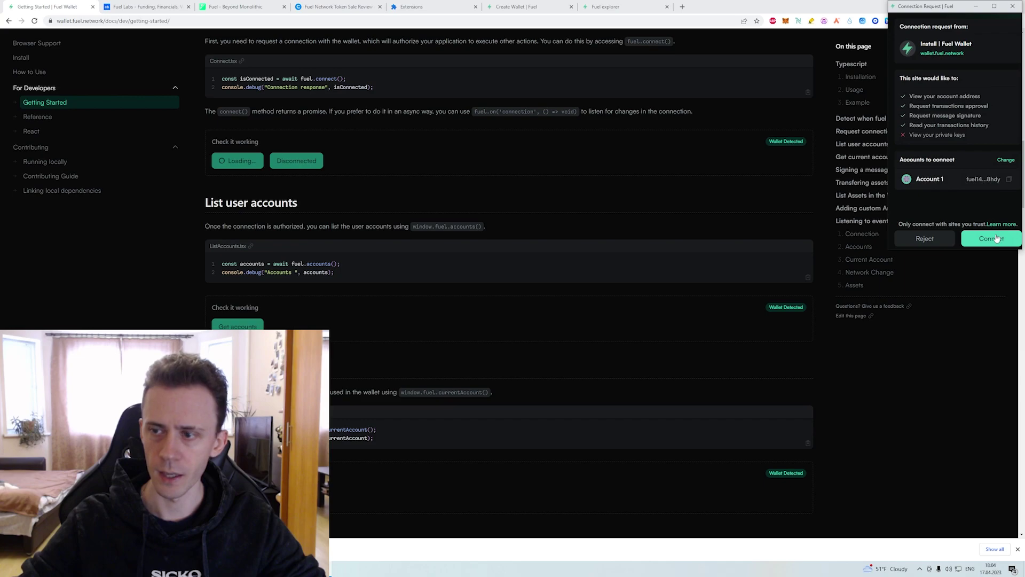
left_click(997, 238)
scroll(385, 175, "down", 1)
scroll(385, 175, "up", 1)
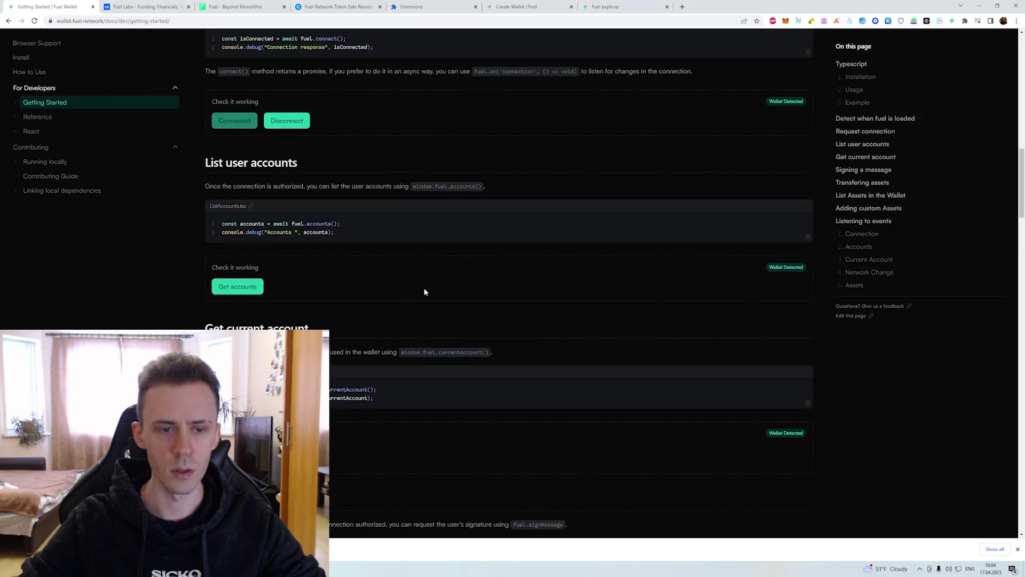
scroll(374, 240, "down", 2)
- List the connected account's address and show the current account in the docs demos
left_click(238, 206)
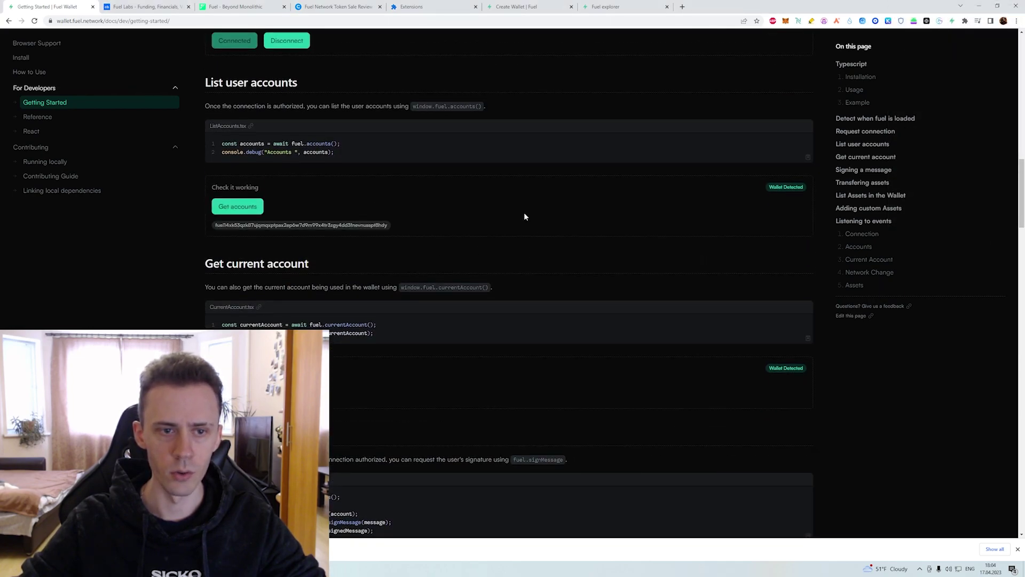
left_click_drag(388, 225, 214, 225)
left_click(431, 224)
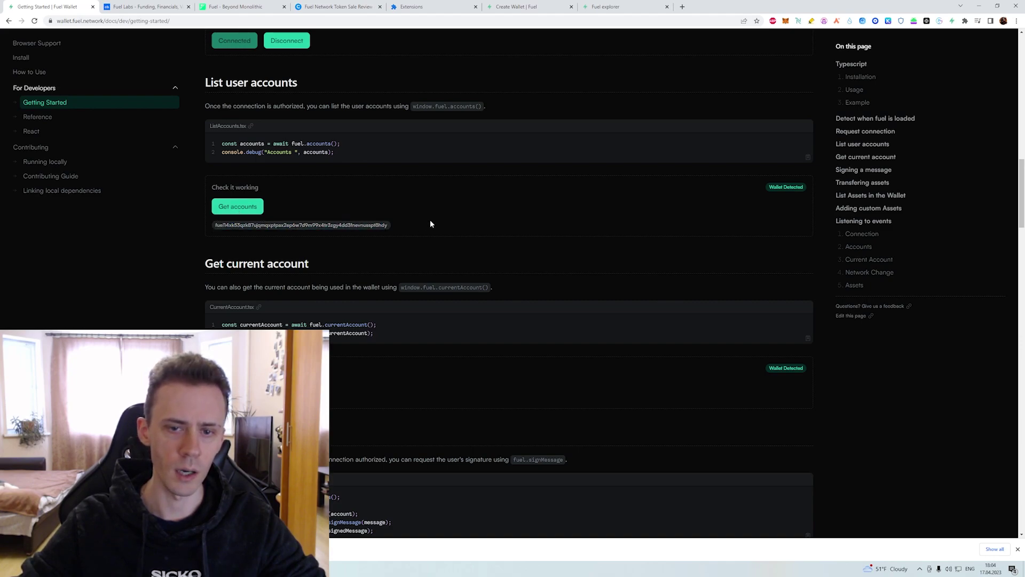
scroll(476, 200, "down", 2)
left_click(262, 267)
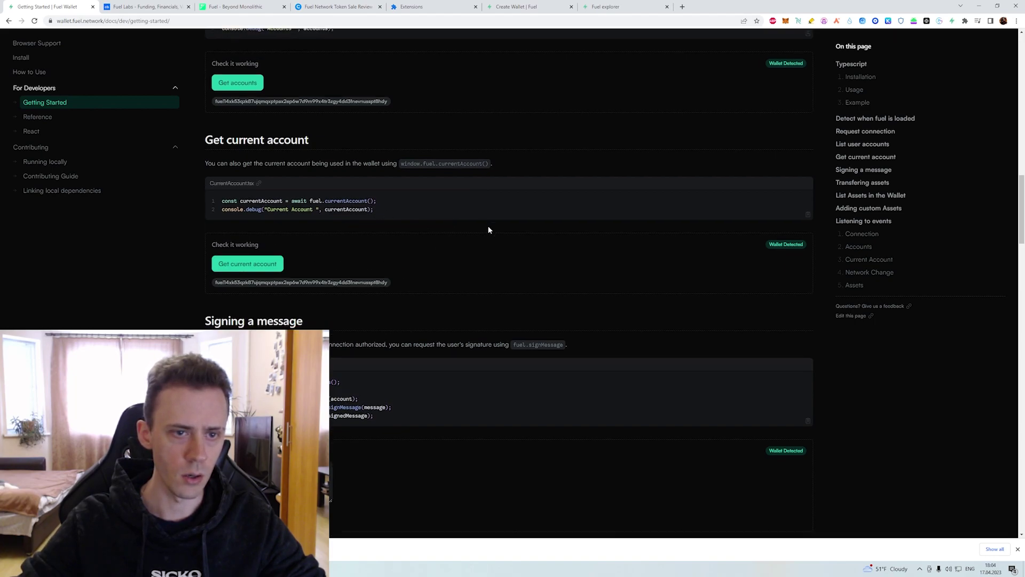
- Sign the sample message in the wallet to produce a signature hash
scroll(489, 227, "down", 5)
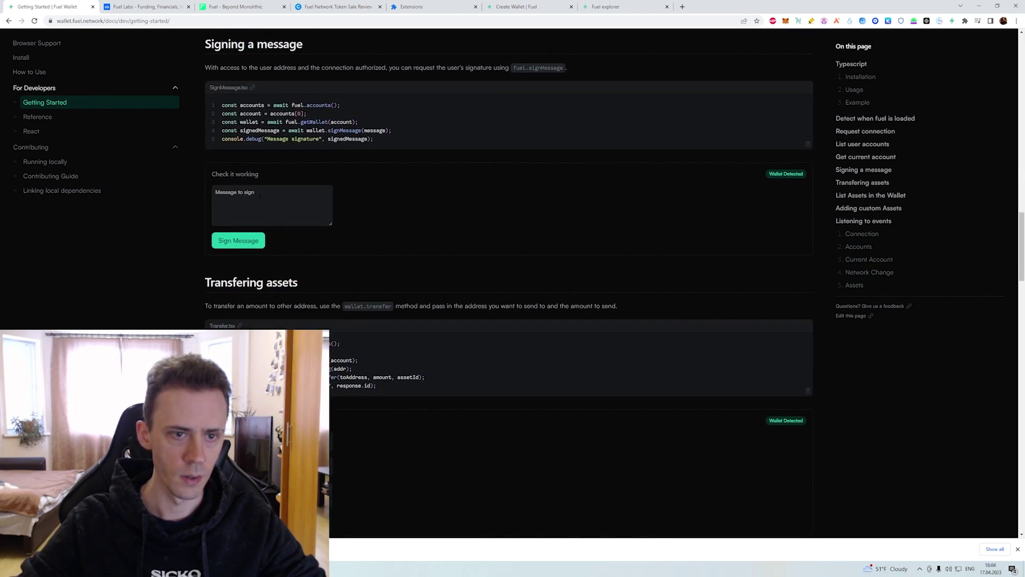
left_click(238, 241)
left_click(1002, 240)
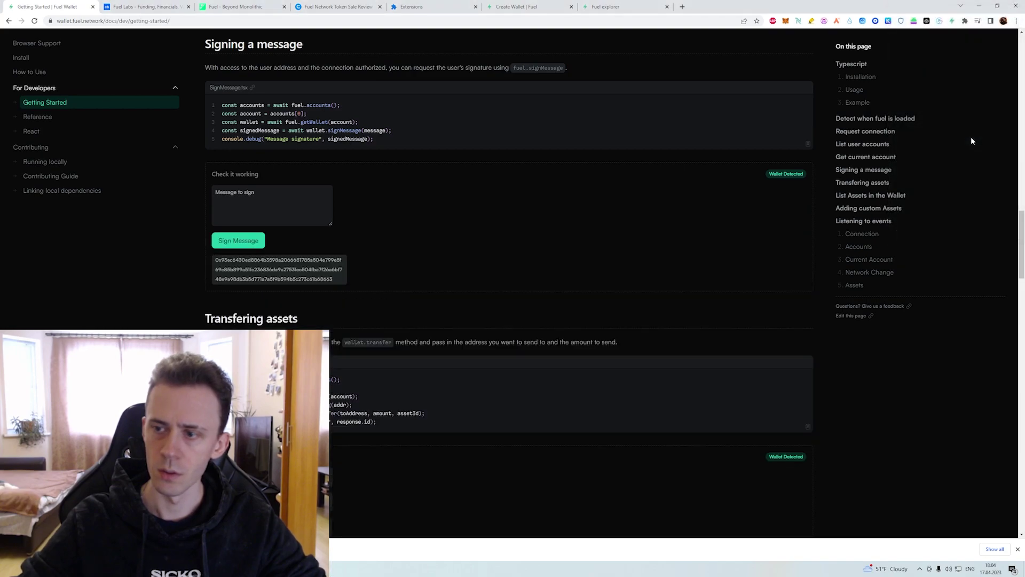
scroll(395, 191, "down", 2)
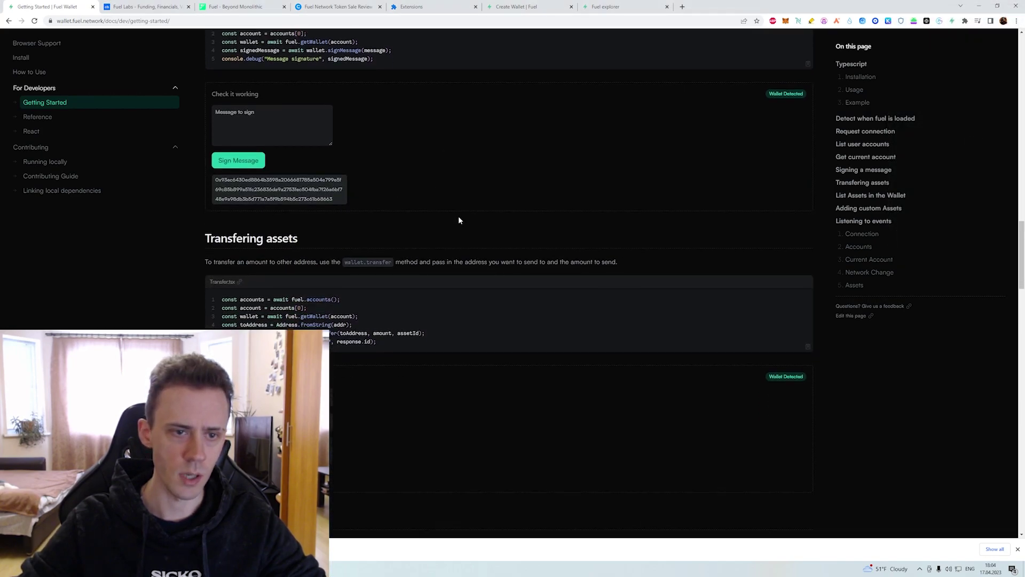
scroll(543, 185, "down", 3)
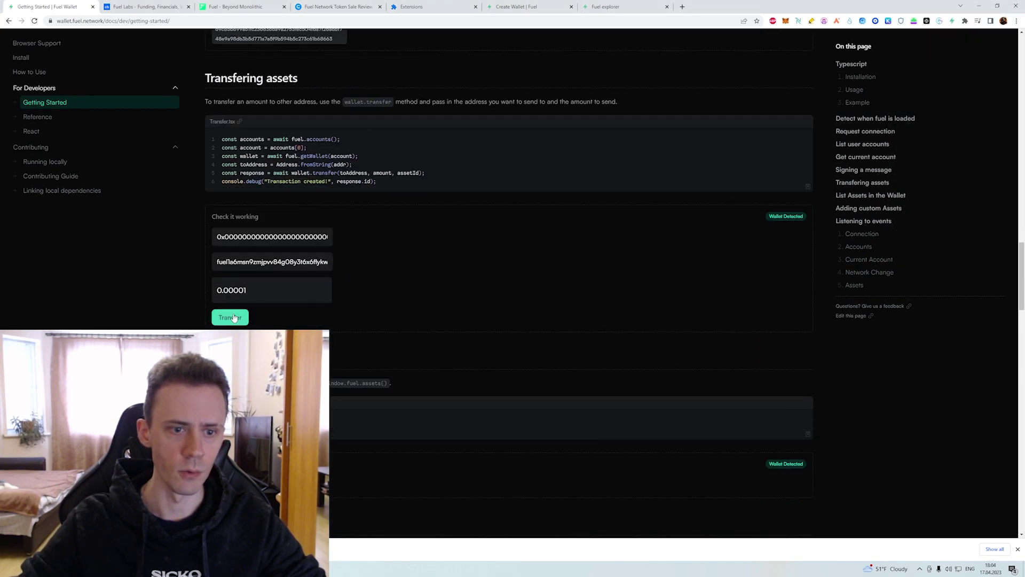
- Send a 0.00001 ETH test transfer from Account 1 and answer the Add Assets request
left_click(235, 318)
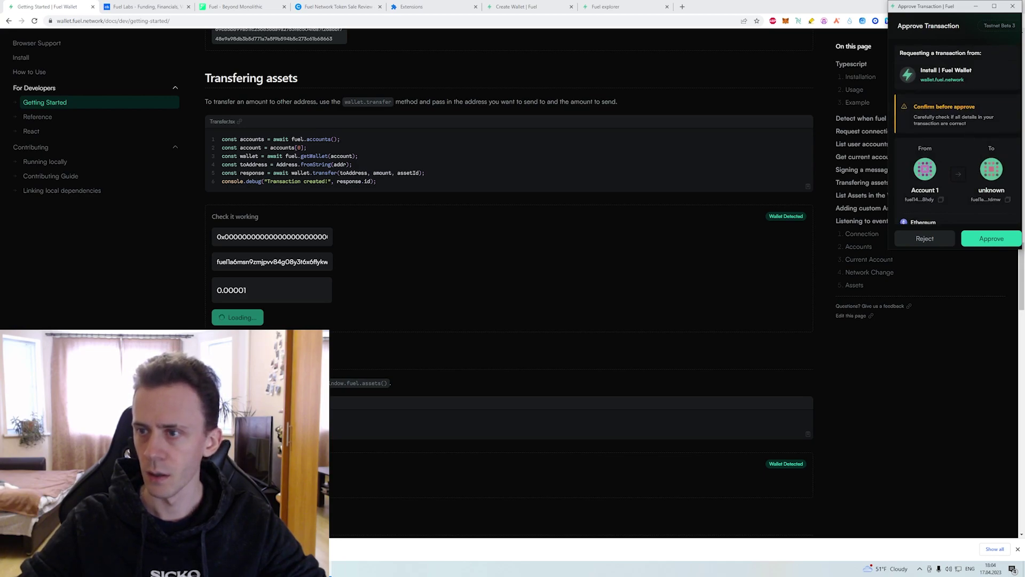
scroll(971, 126, "down", 1)
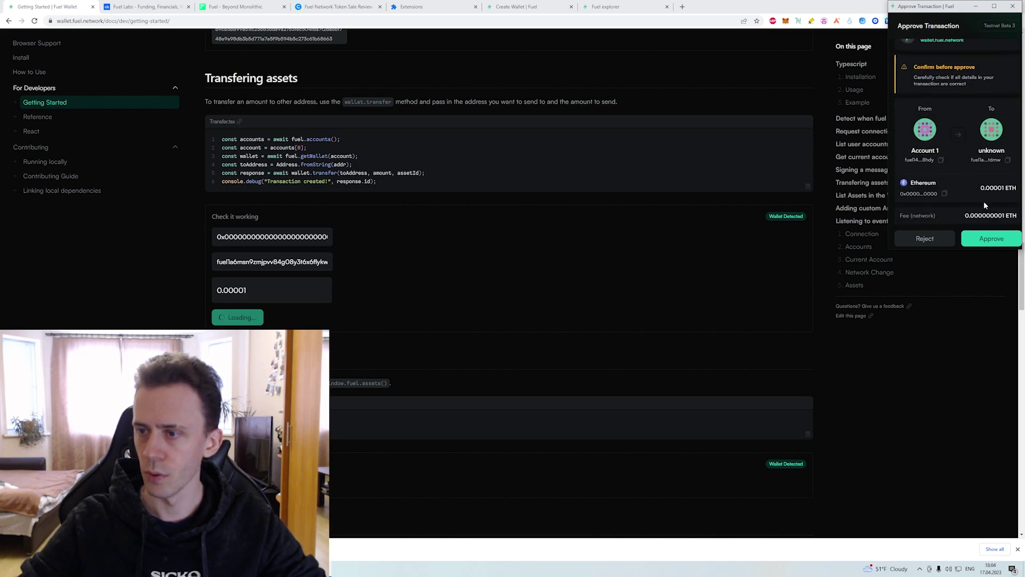
left_click(991, 238)
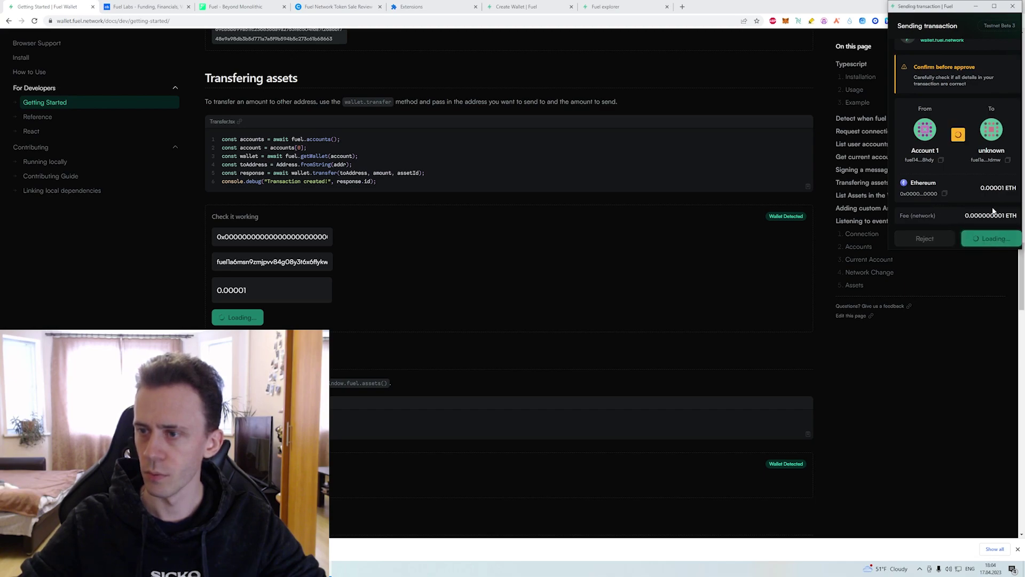
scroll(296, 185, "down", 7)
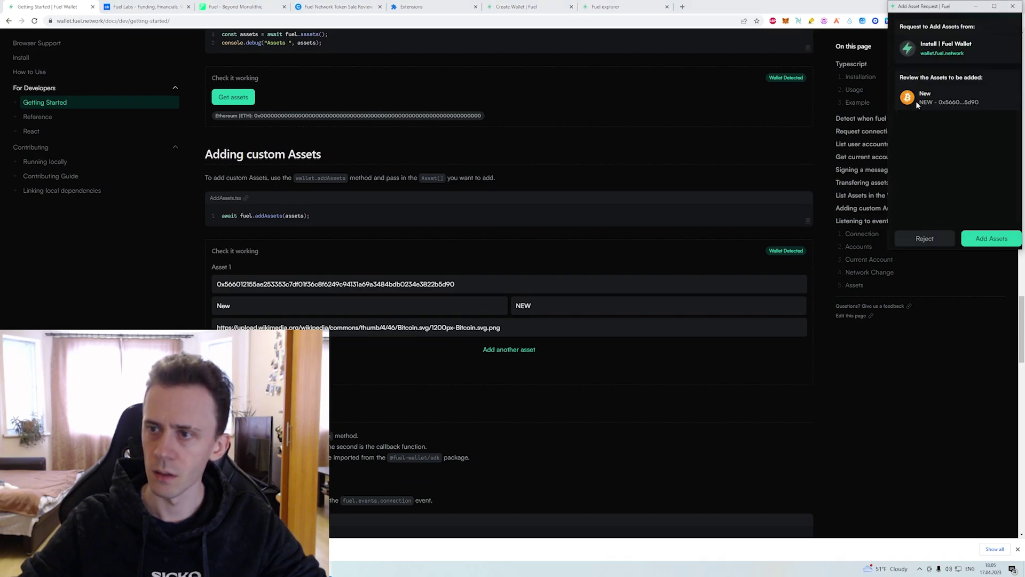
left_click(981, 234)
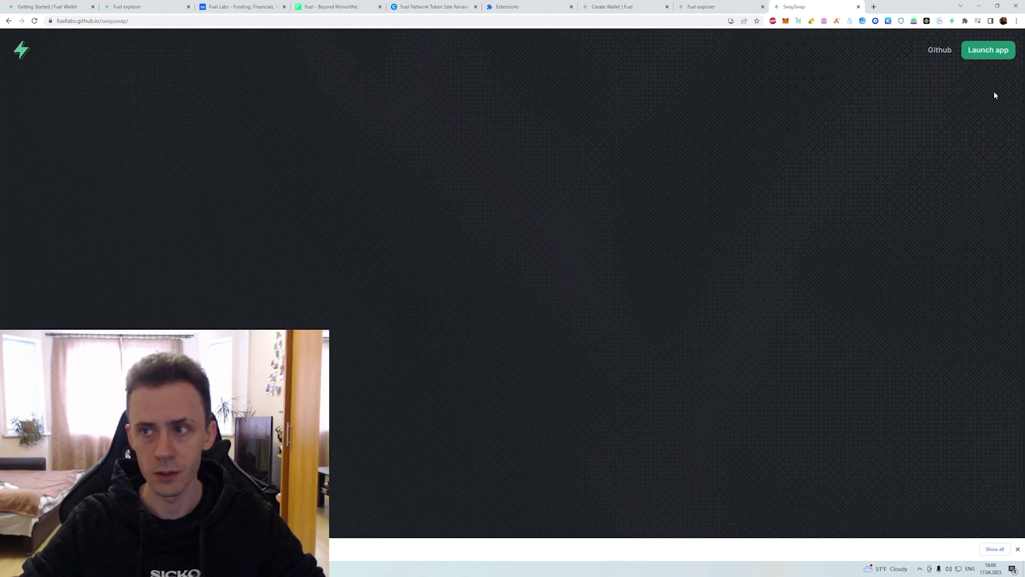
- Launch SwaySwap, connect Account 1, and approve adding sEther, Dai and sETH/DAI to the wallet
left_click(993, 52)
left_click(597, 367)
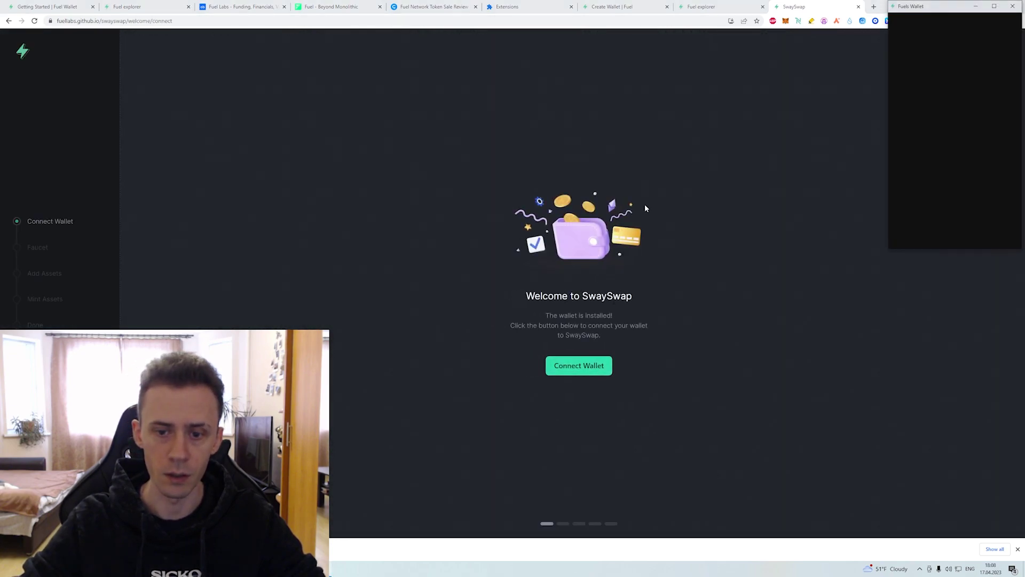
left_click(1012, 243)
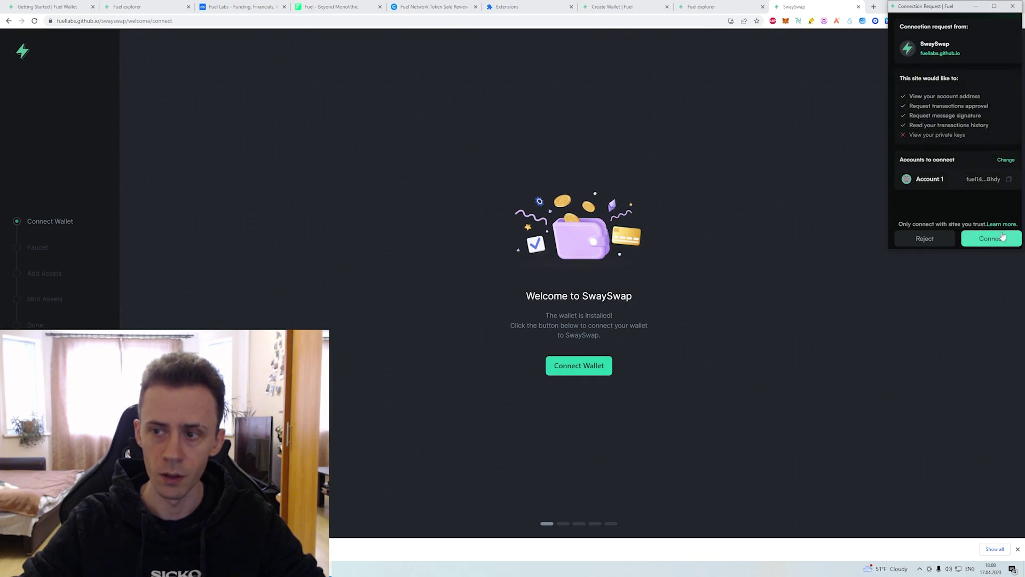
left_click(985, 236)
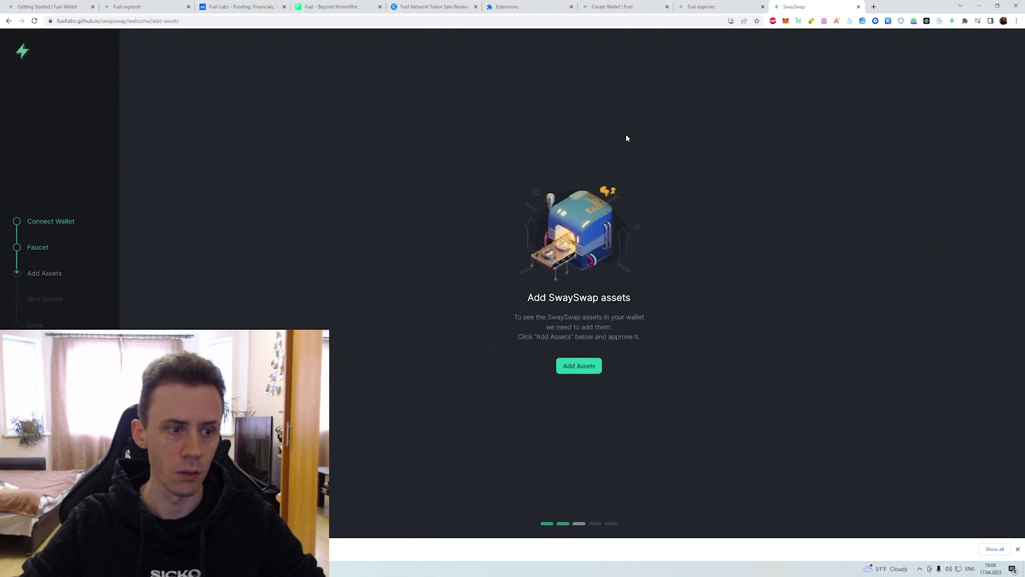
left_click(601, 368)
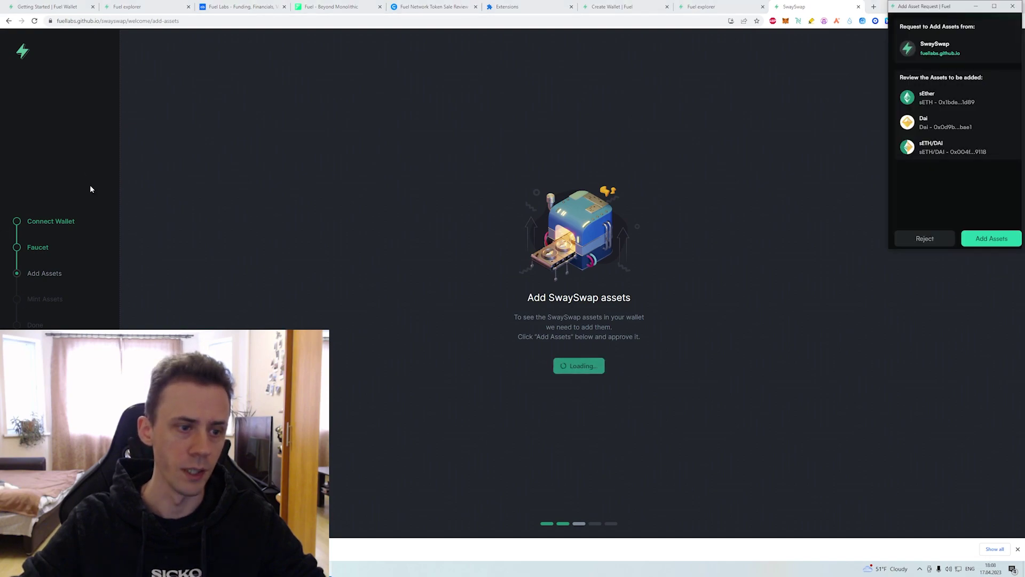
left_click(991, 238)
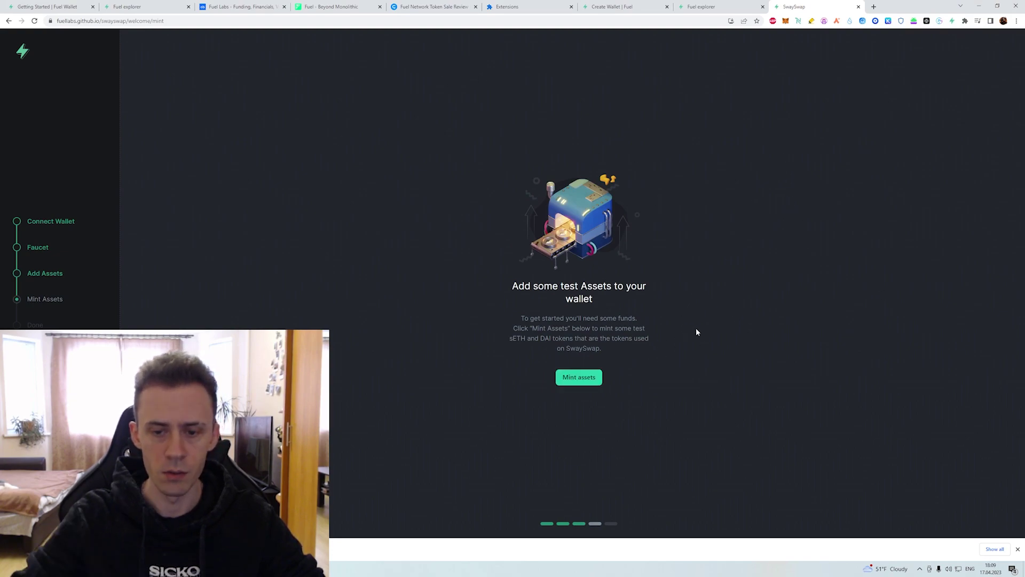
- Mint test sEther and DAI, approving the minting transaction in the Fuel wallet
left_click(581, 382)
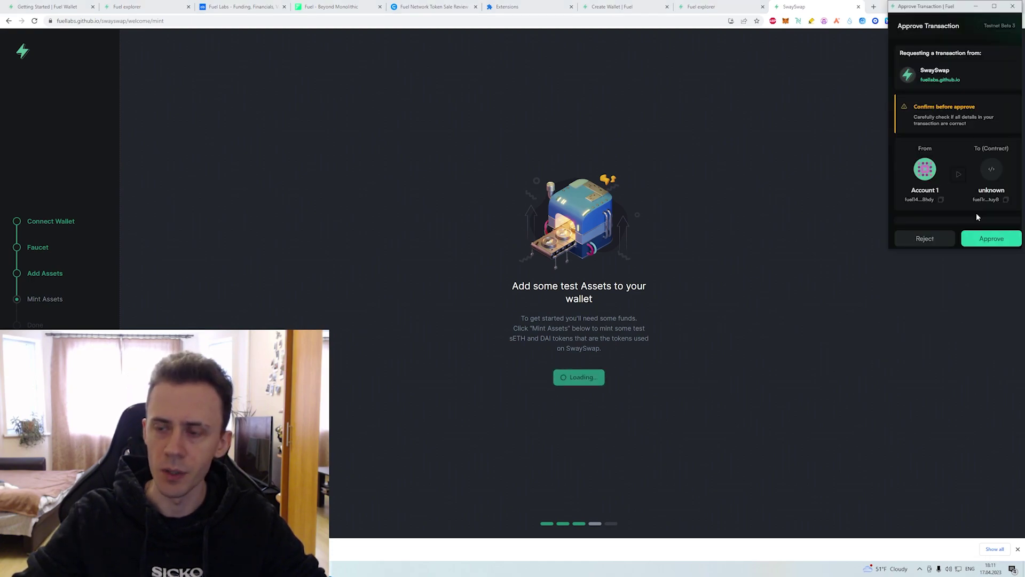
left_click(985, 238)
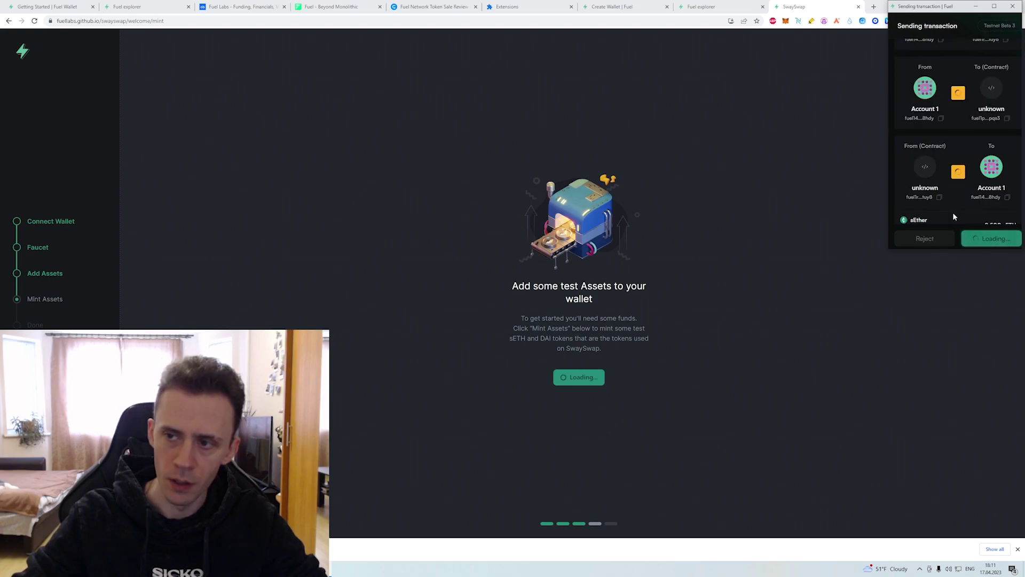
scroll(954, 216, "down", 3)
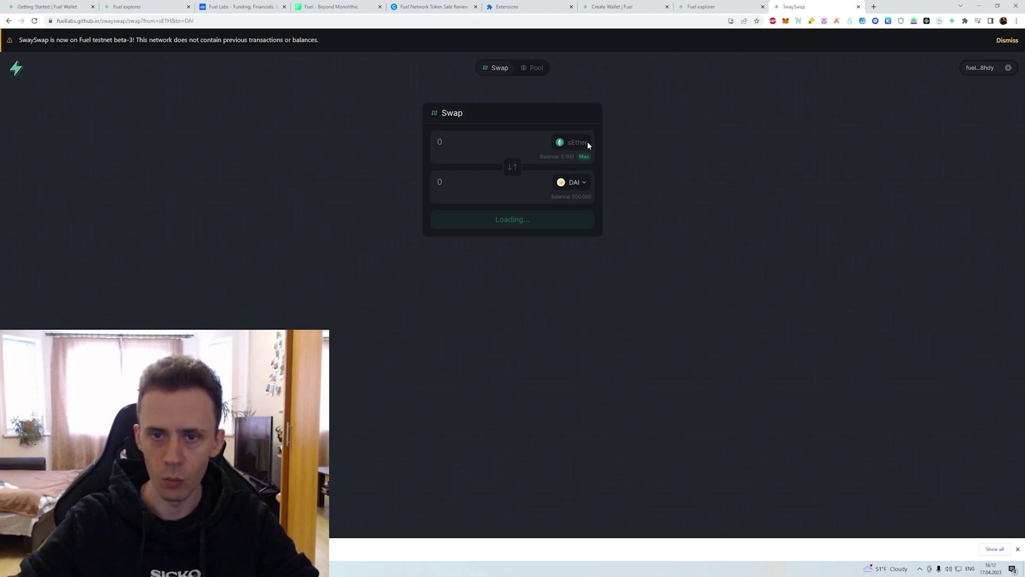
- Swap 0.2 sETH for DAI, unlocking the wallet and approving the transaction
left_click(586, 183)
left_click(722, 194)
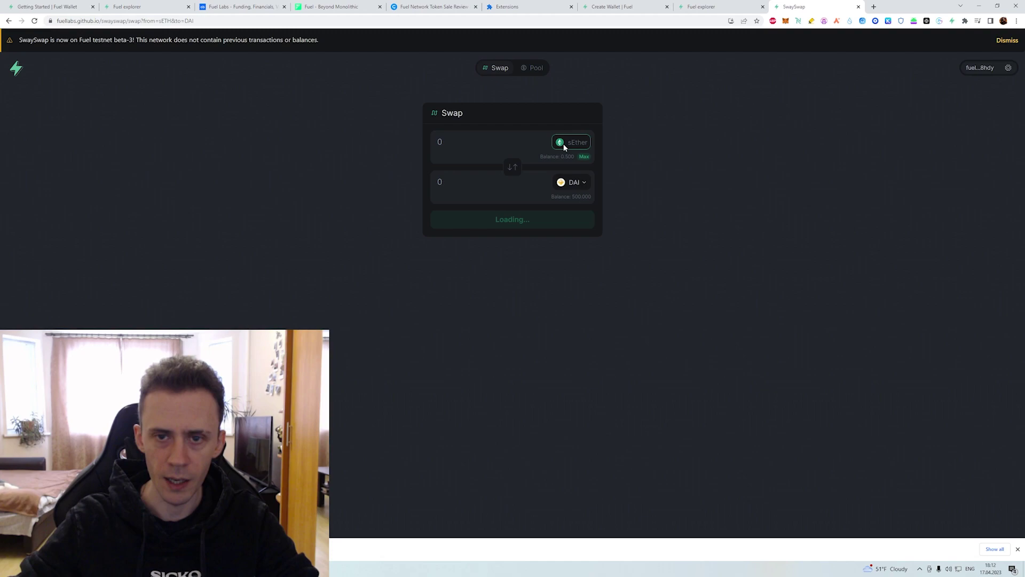
type("0.2")
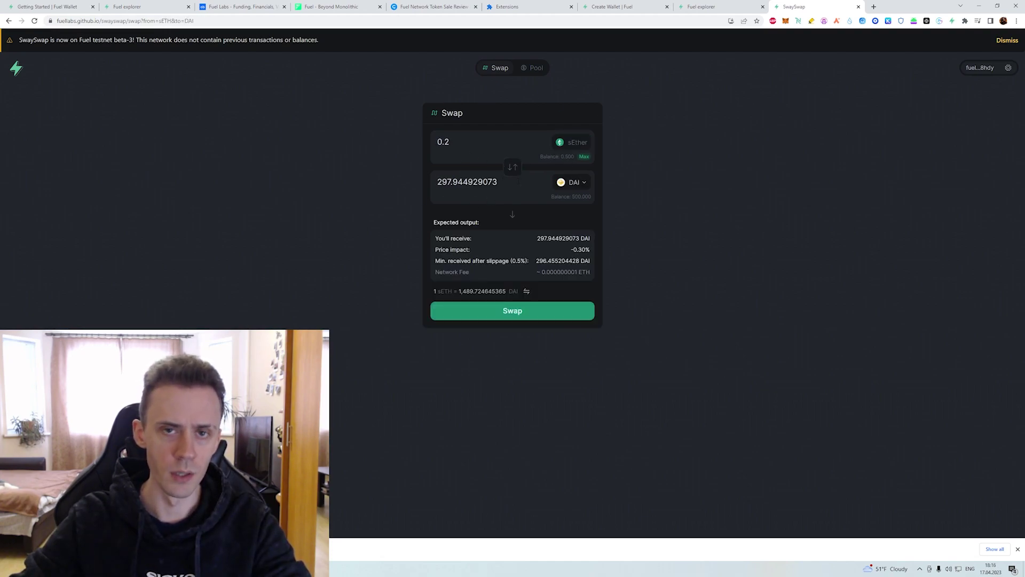
left_click(514, 311)
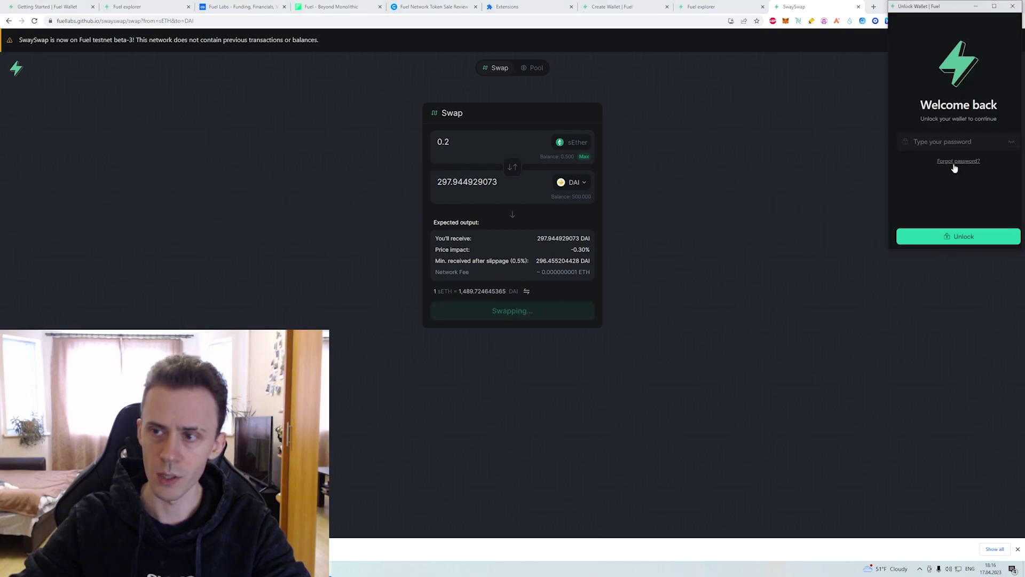
left_click(953, 236)
left_click(991, 238)
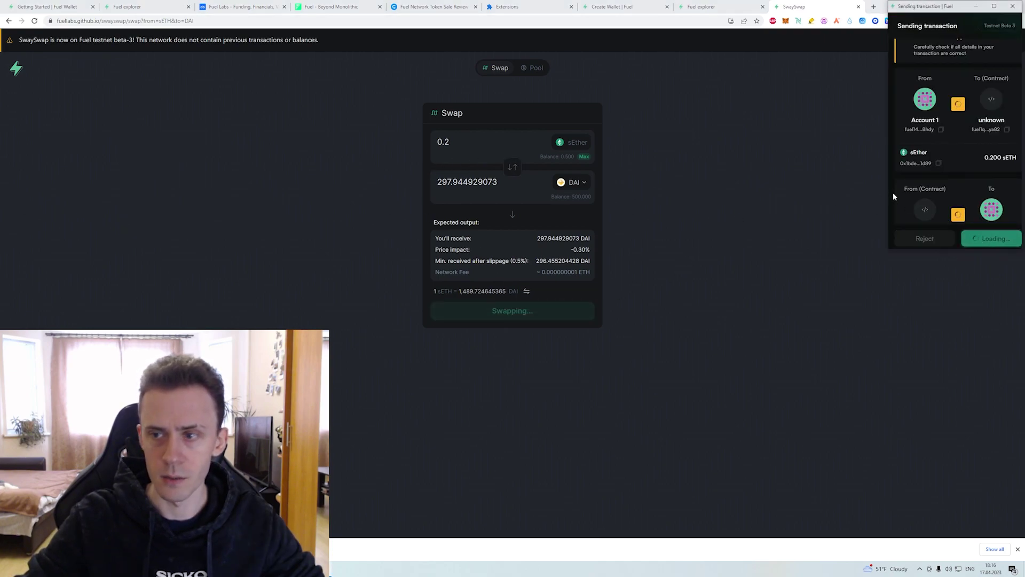
scroll(958, 149, "down", 2)
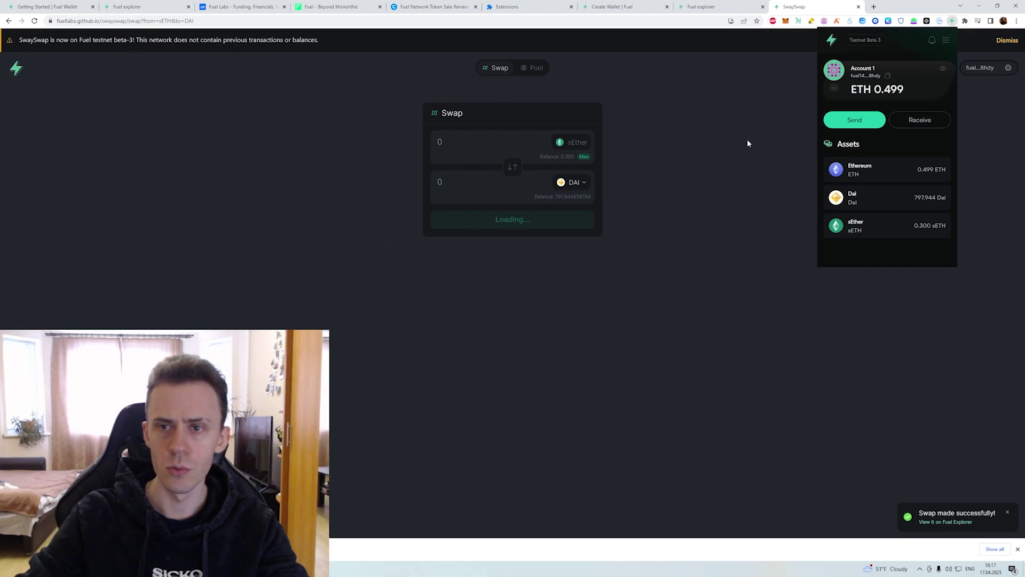
left_click(535, 66)
- Glance at the SwaySwap Pool page, then switch to the Swaylend dashboard tab
left_click(535, 66)
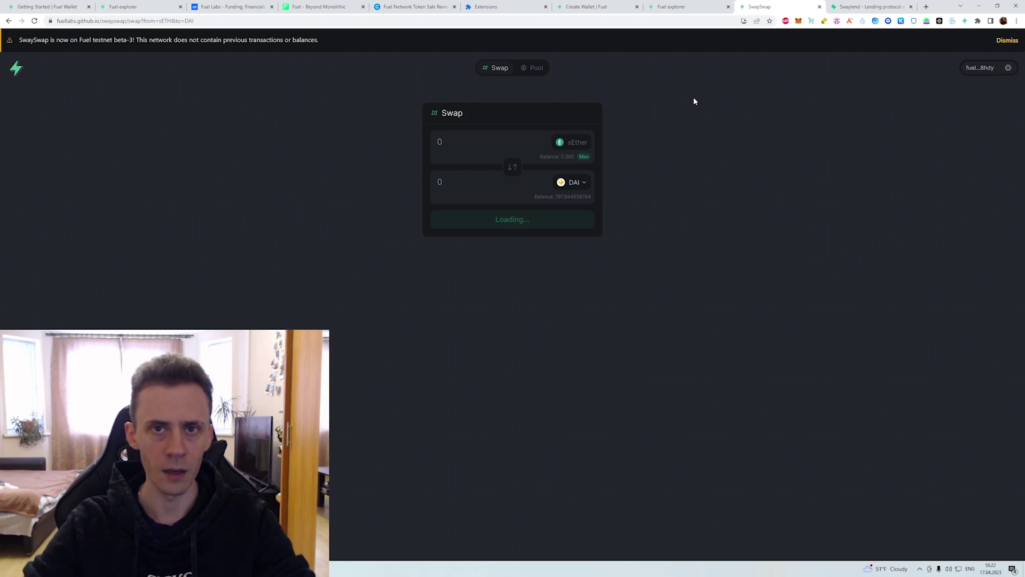
key("ctrl+Tab")
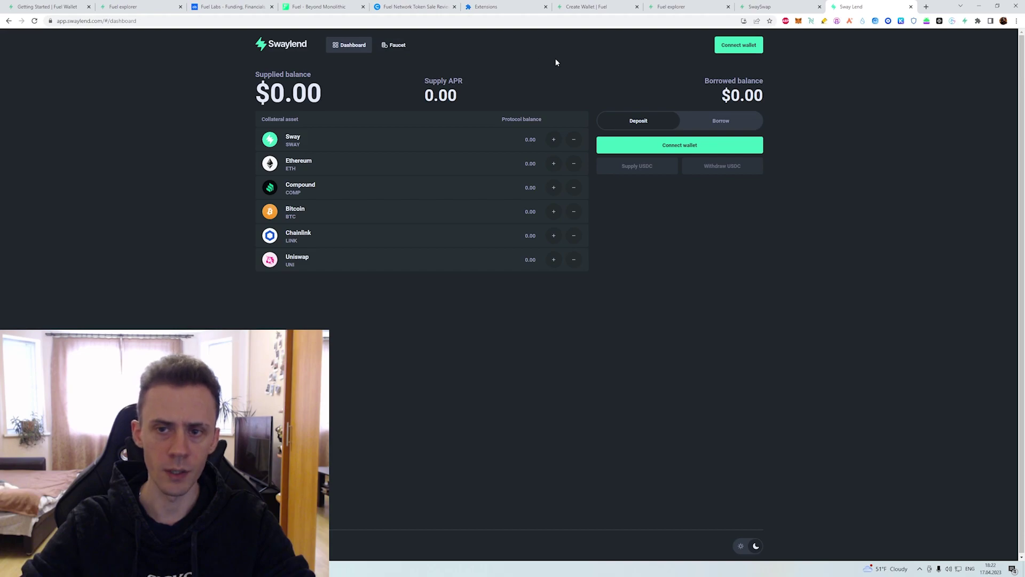
- Connect the Fuel wallet account to Swaylend and open the Faucet for Fuel Network page
left_click(691, 146)
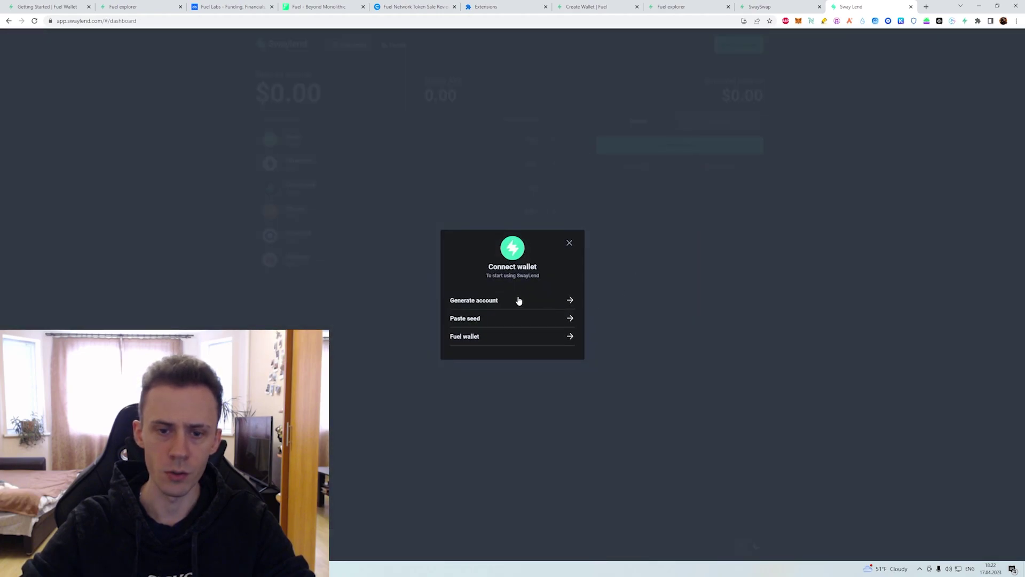
left_click(484, 337)
left_click(988, 238)
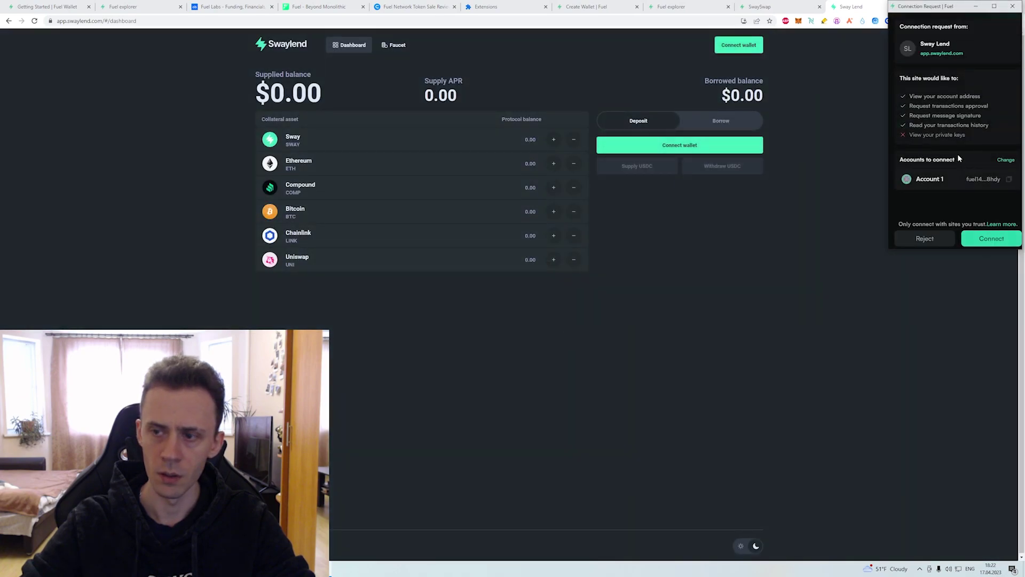
left_click(988, 238)
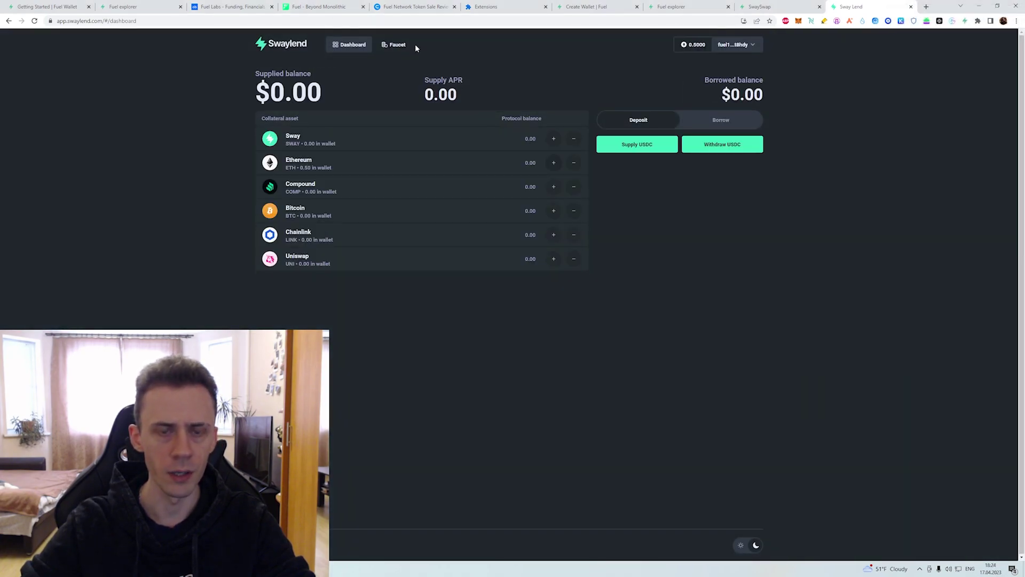
left_click(398, 45)
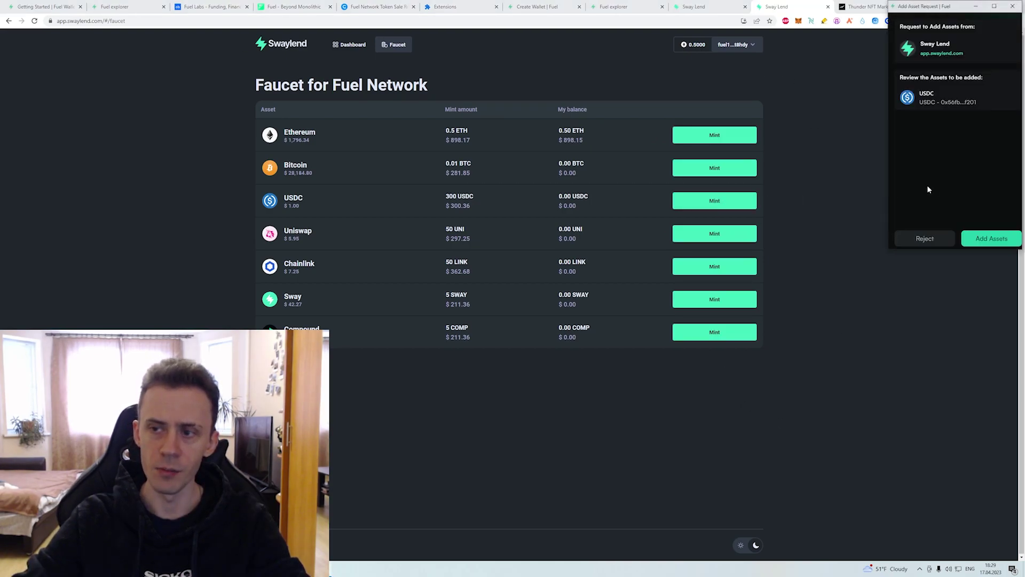
- Approve adding the USDC asset and the transaction minting 300 test USDC
left_click(984, 237)
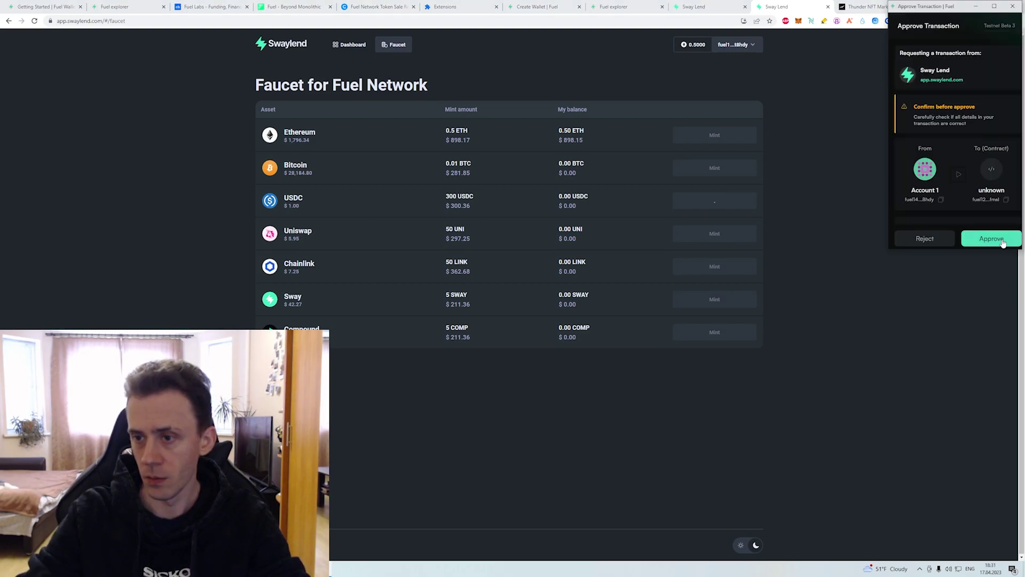
left_click(1003, 241)
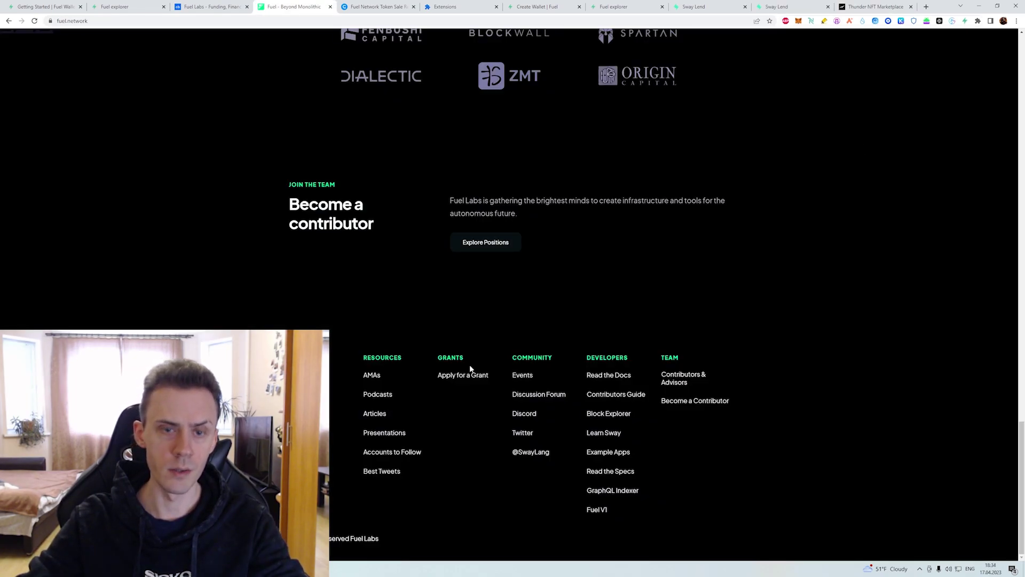
- Switch from fuel.network to the fuel.build Fuel Ecosystem page
key("alt+Tab")
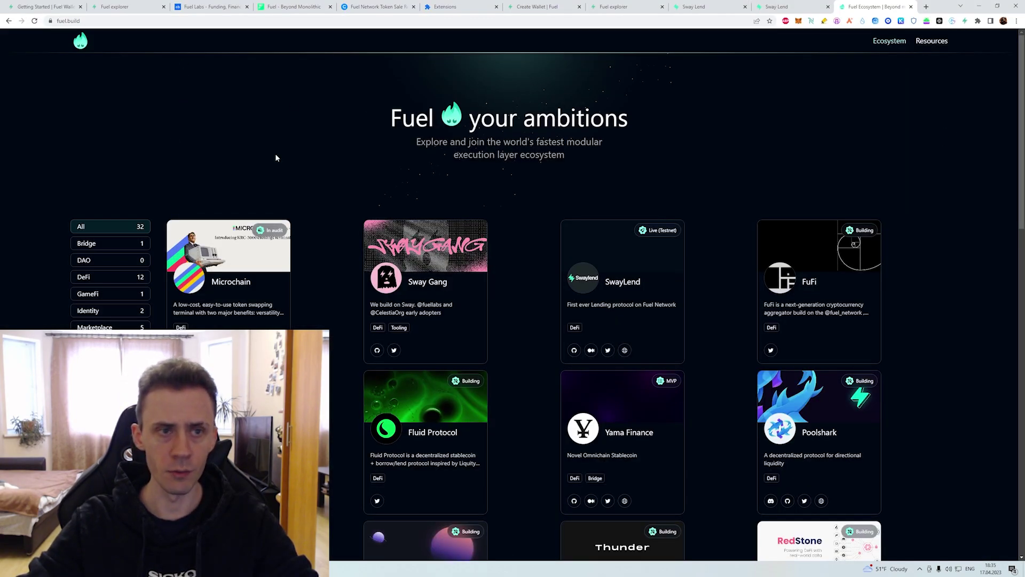
scroll(926, 159, "down", 5)
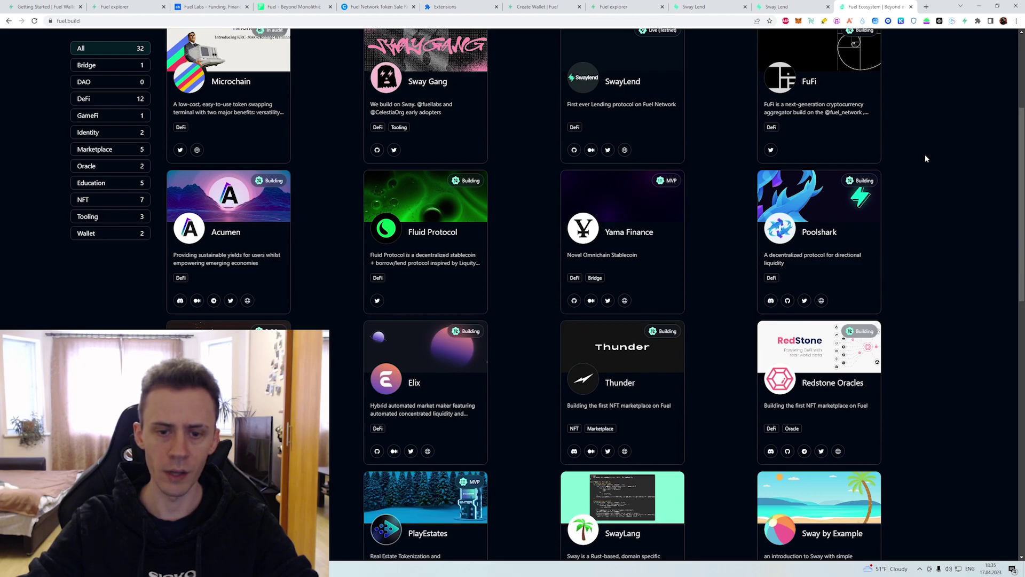
scroll(926, 159, "down", 8)
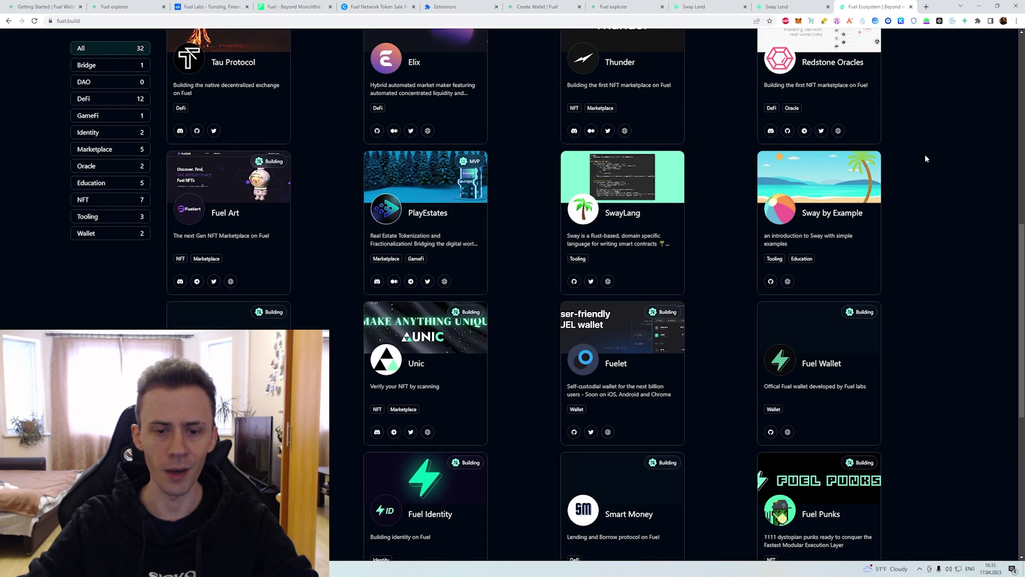
scroll(926, 158, "down", 3)
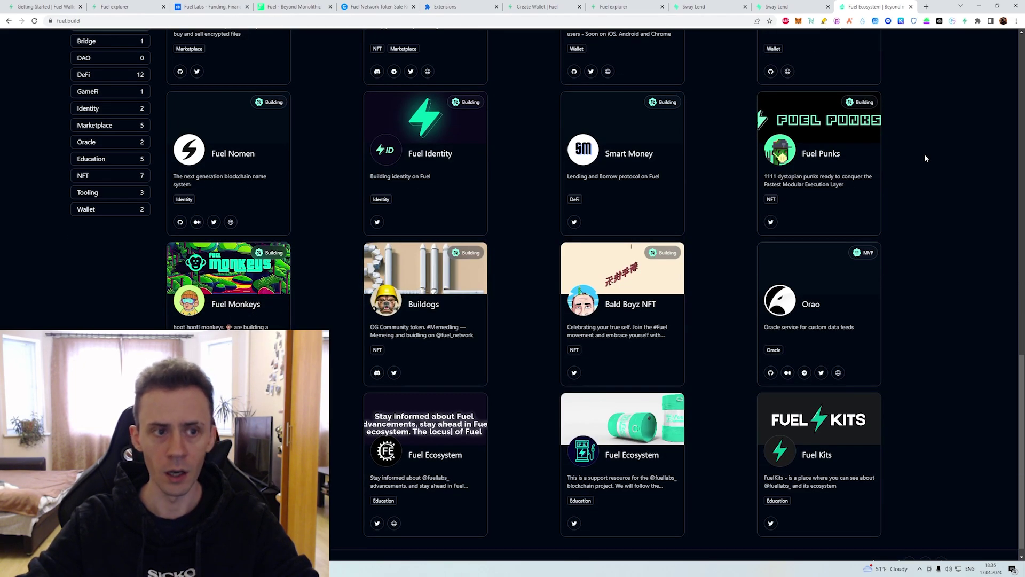
scroll(925, 158, "up", 17)
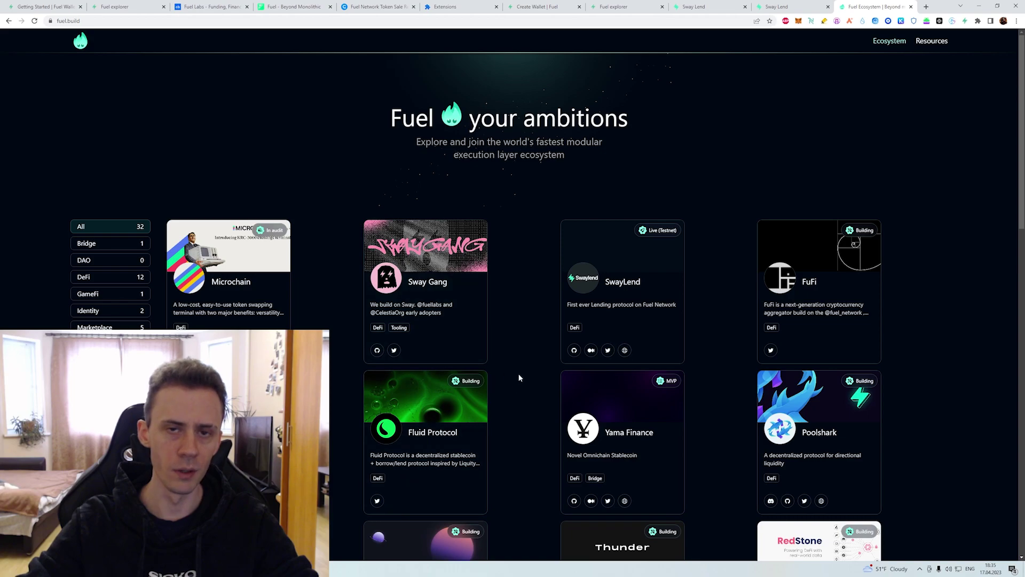
scroll(526, 281, "down", 2)
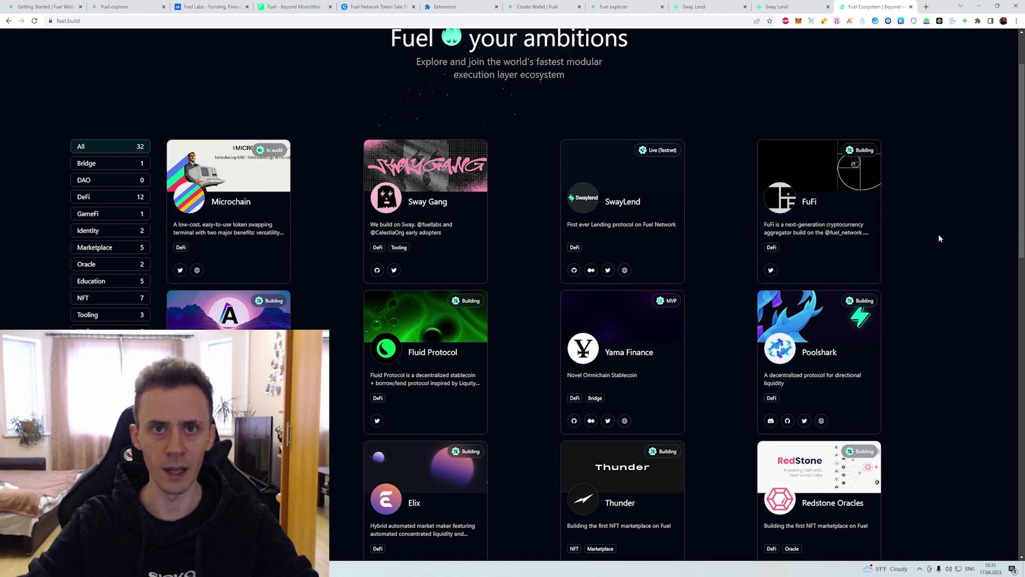
scroll(939, 237, "up", 2)
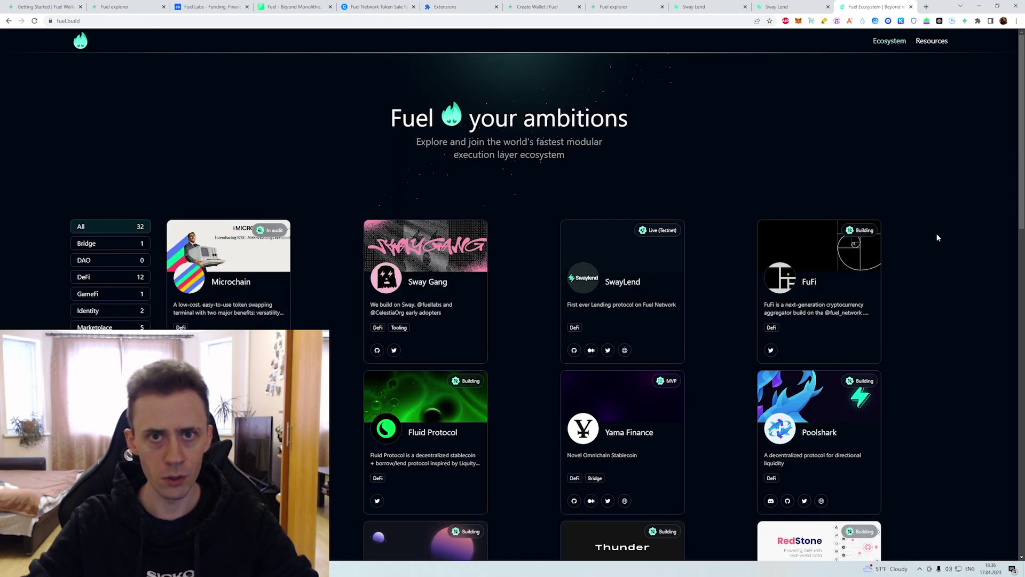